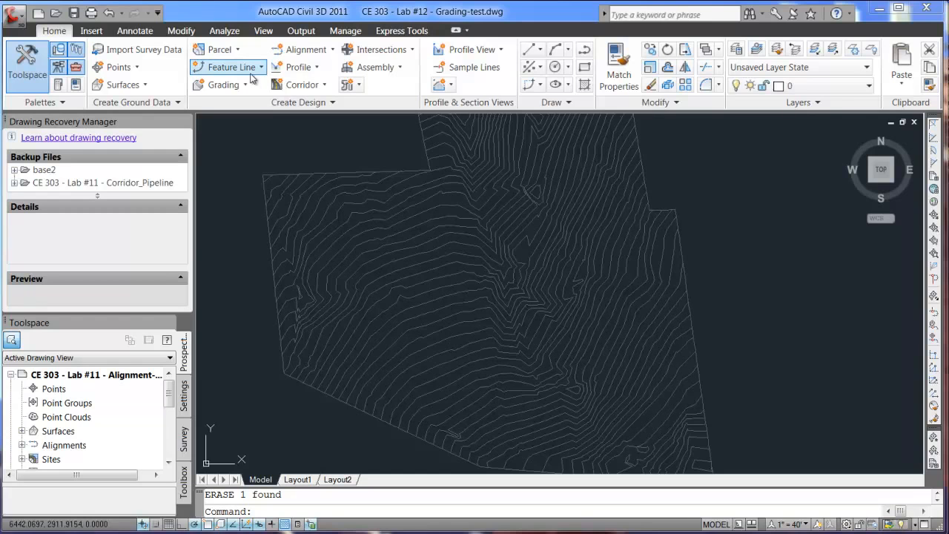
- Start a feature line in Site 1 with the Sub-layer Feature Lines style, placing its start point among the northwestern contours at elevation 640
click(261, 68)
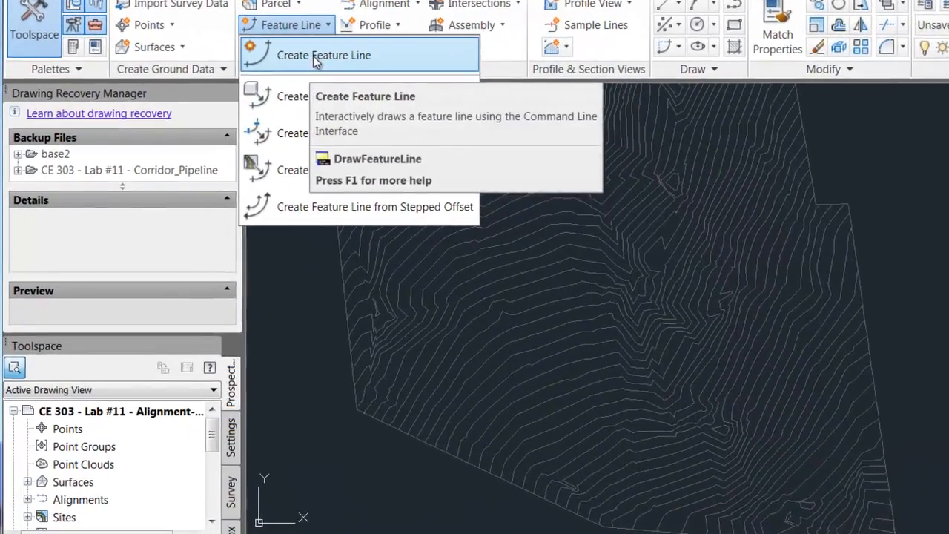
click(249, 92)
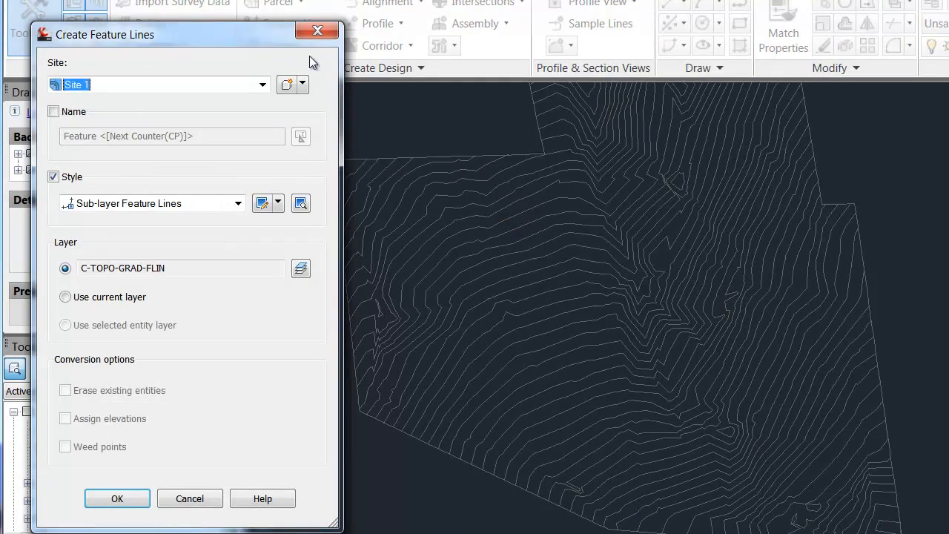
drag(198, 32, 198, 25)
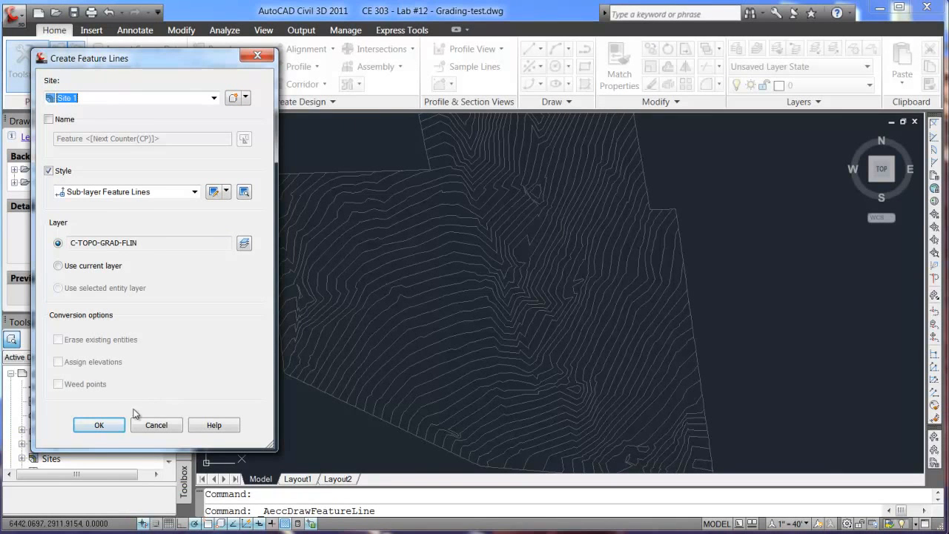
click(99, 425)
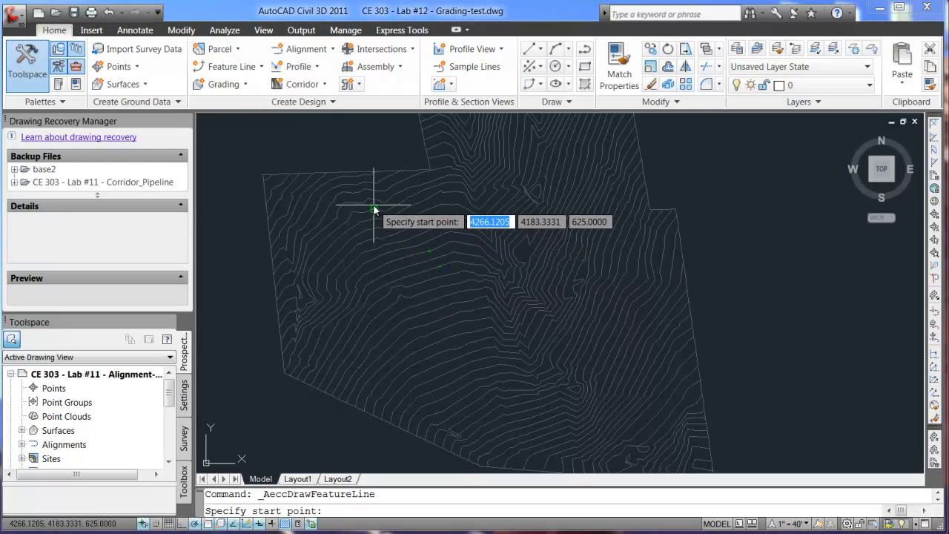
scroll(373, 204, up, 2)
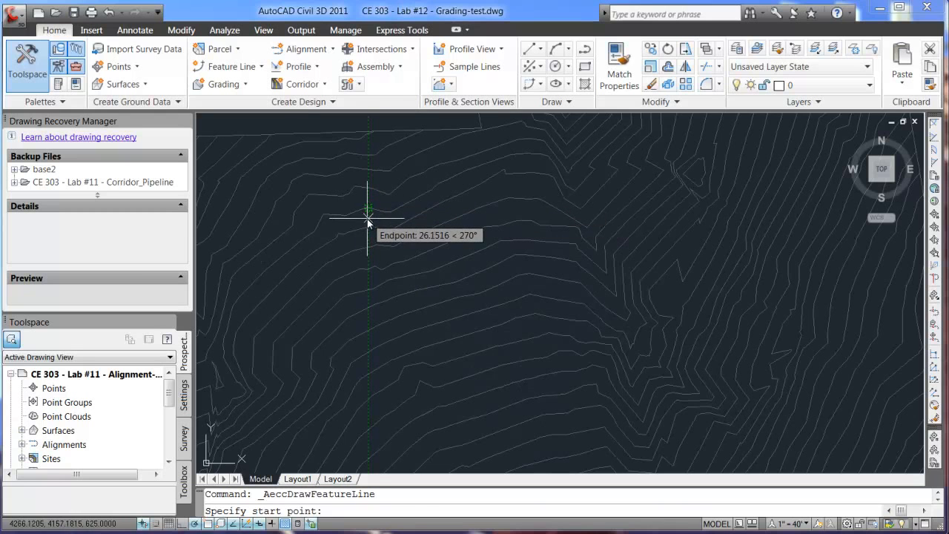
click(367, 219)
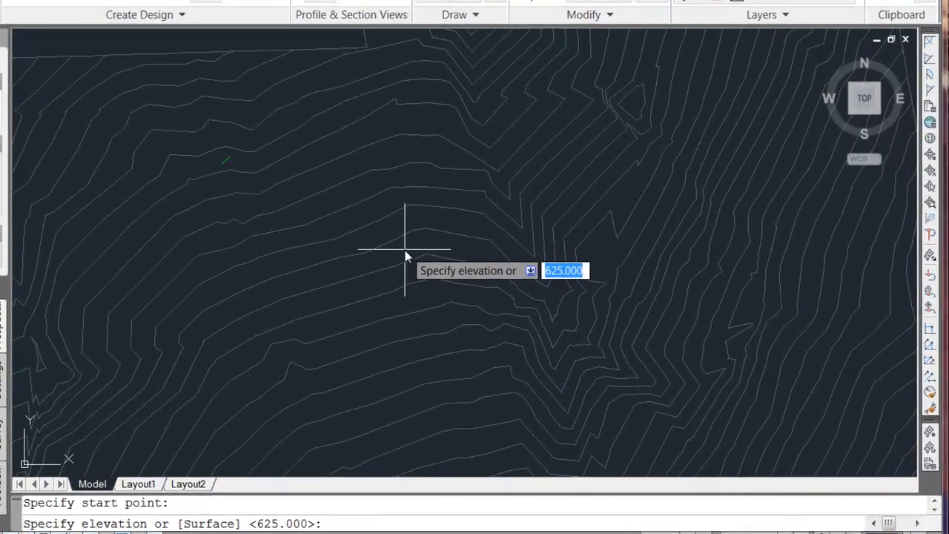
text(640)
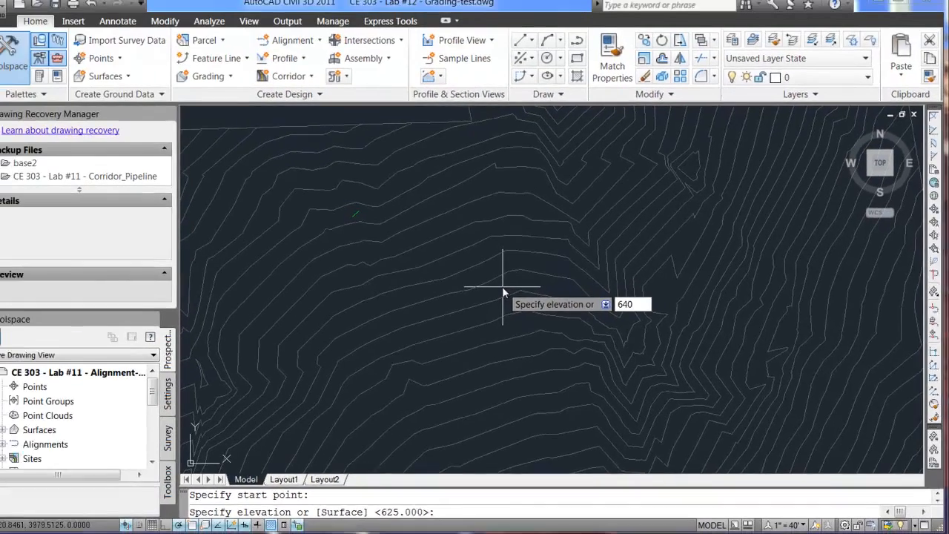
key(Return)
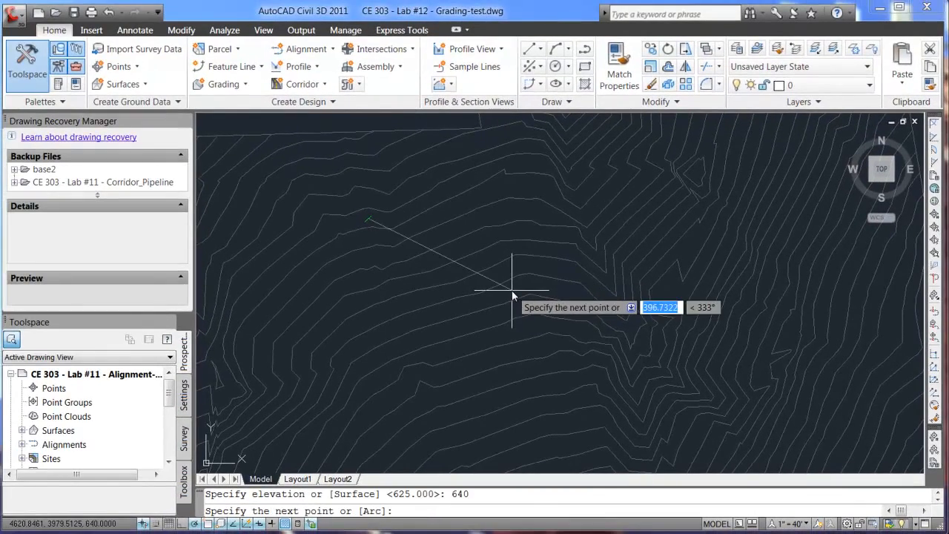
- Draw the feature line as a rectangle about 366 ft by 183 ft, accepting grade 0.000 for its segments, and finish it
click(514, 220)
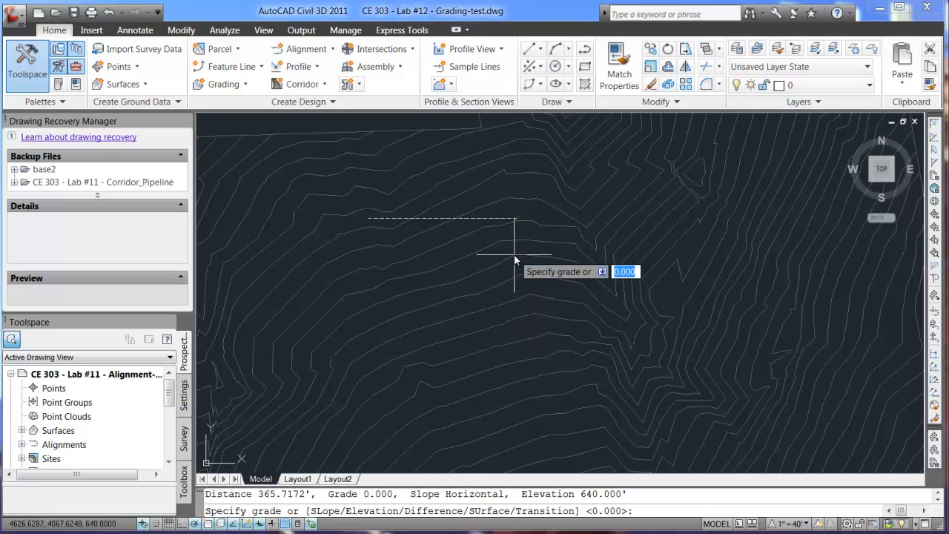
key(Return)
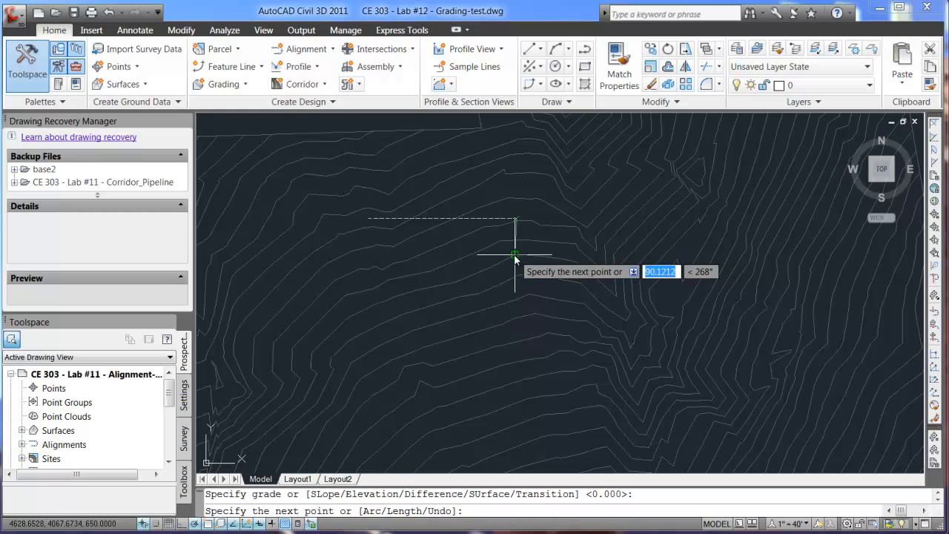
click(517, 295)
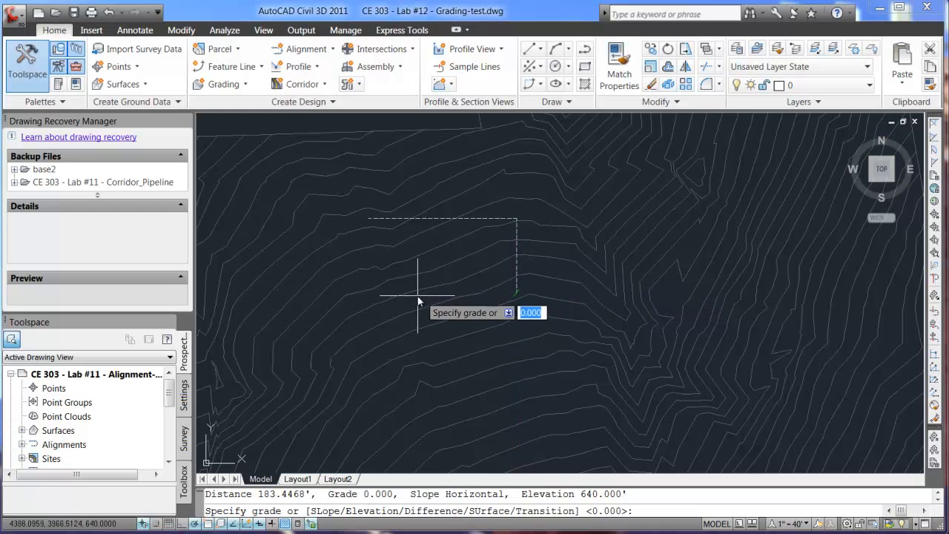
key(Return)
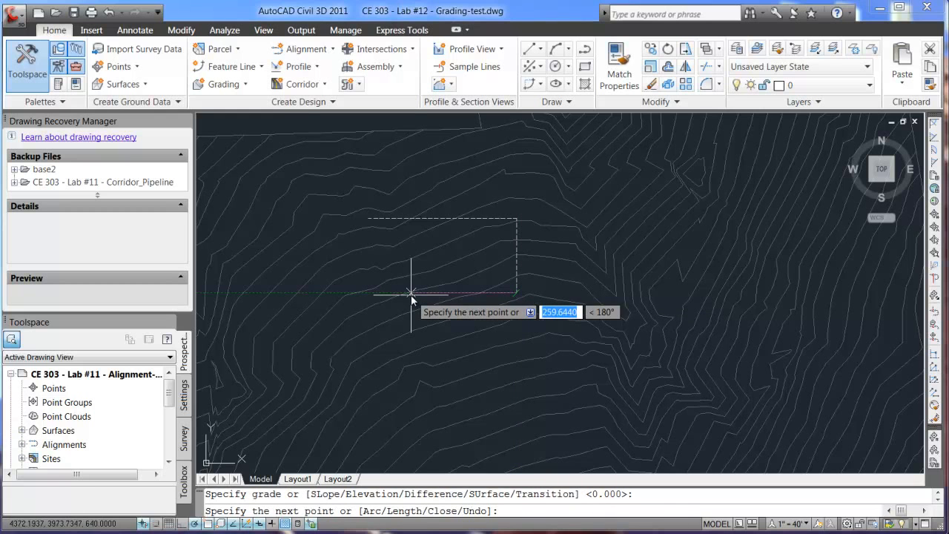
click(369, 293)
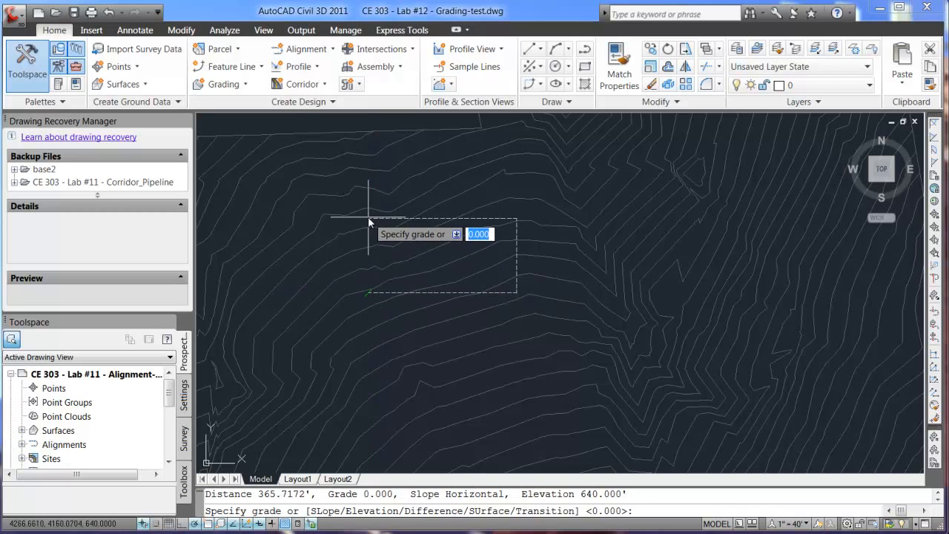
key(Return)
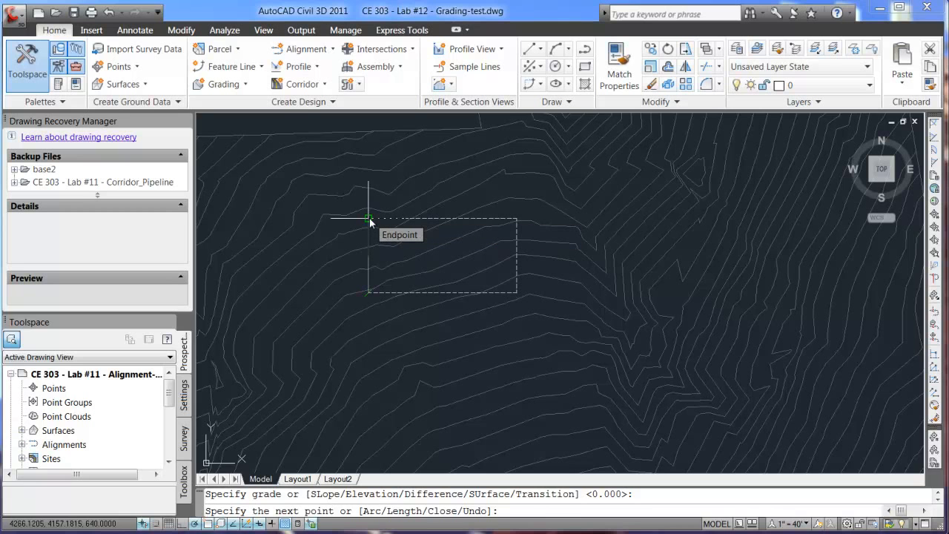
key(Return)
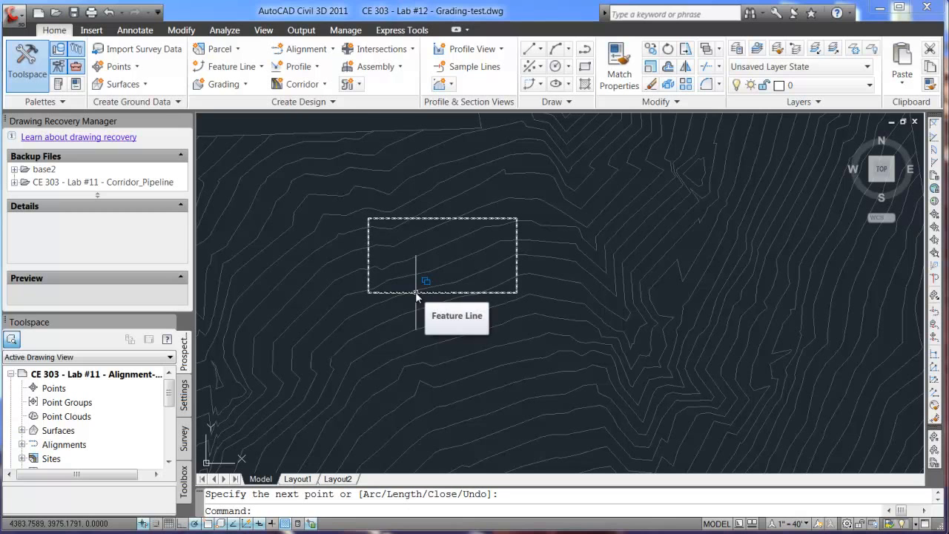
- Open the elevation editor for the rectangular feature line
click(433, 220)
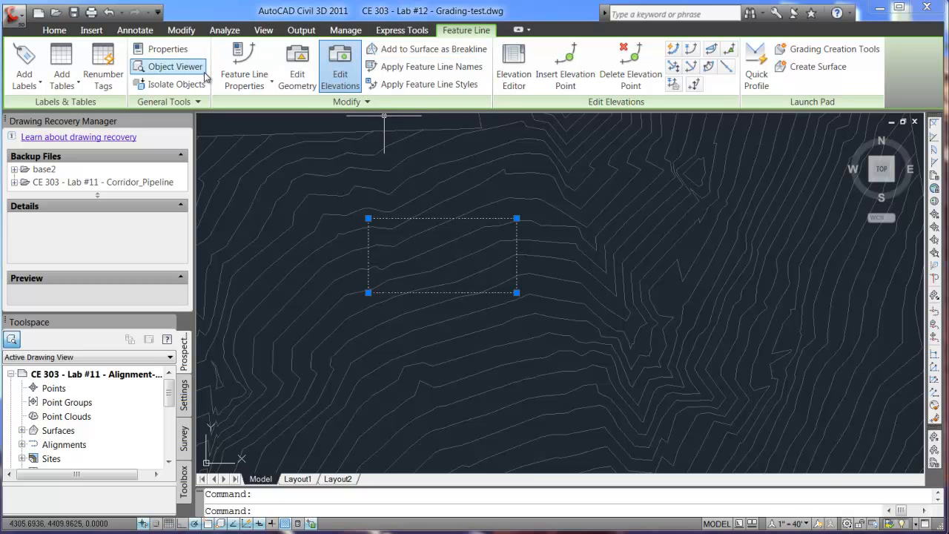
click(339, 73)
click(339, 72)
click(339, 73)
click(339, 73)
click(514, 72)
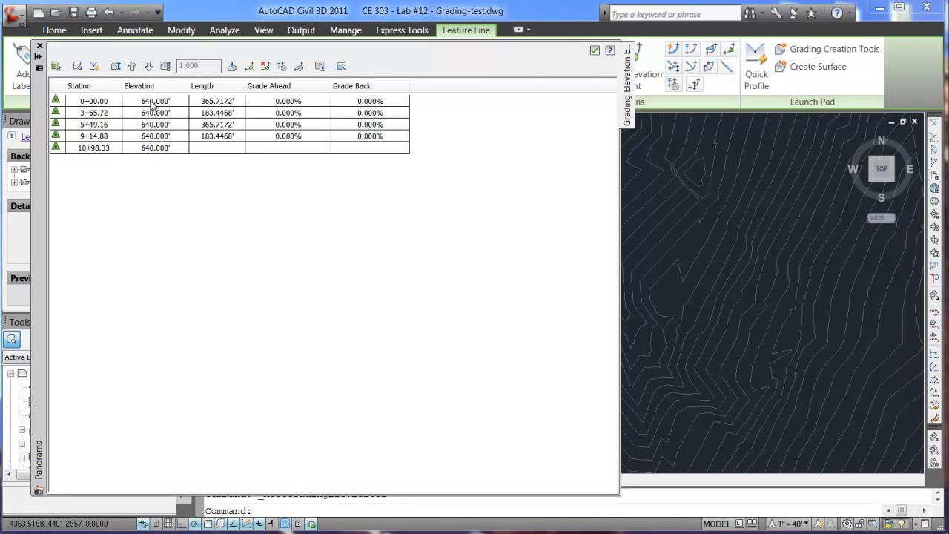
- Set the elevation of all stations from 0+00.00 to 10+98.33 to 650 ft at once
click(154, 136)
click(154, 103)
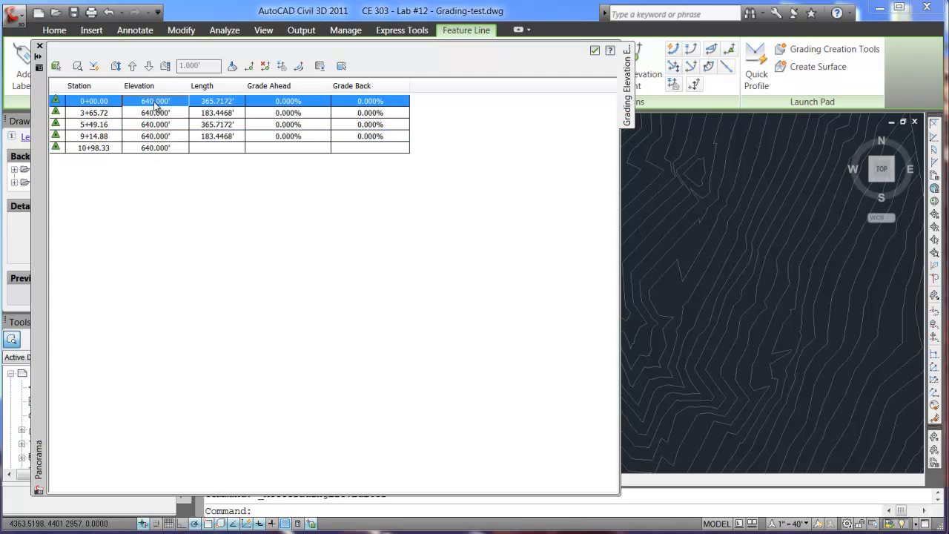
shift+click(165, 149)
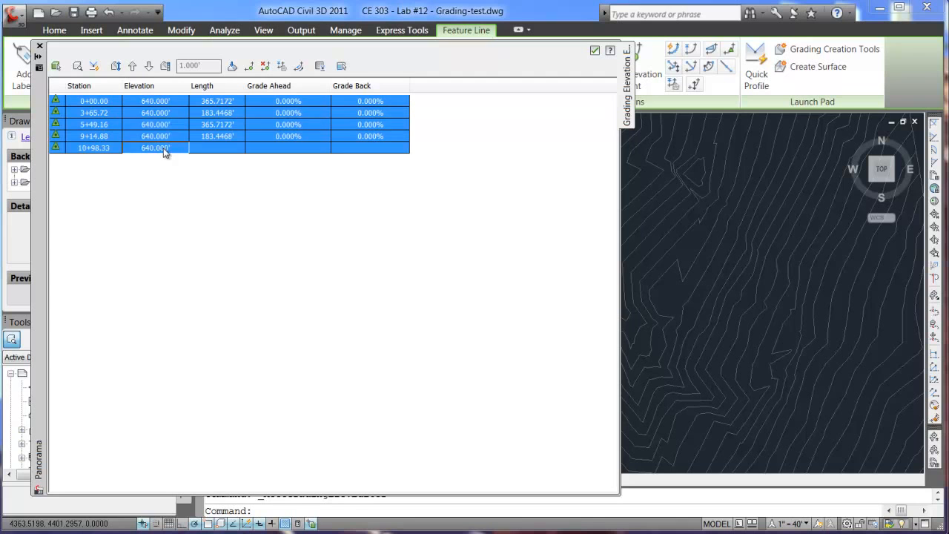
click(152, 102)
click(134, 101)
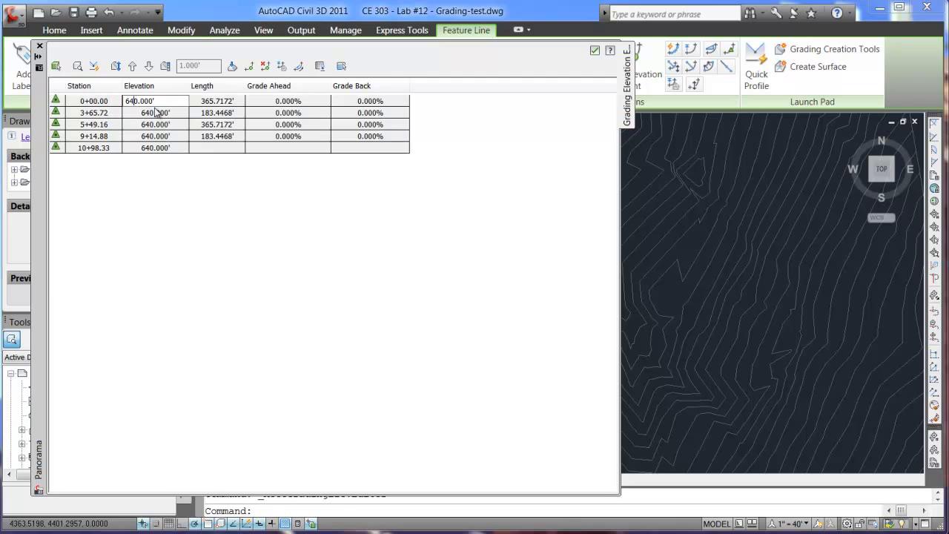
key(Return)
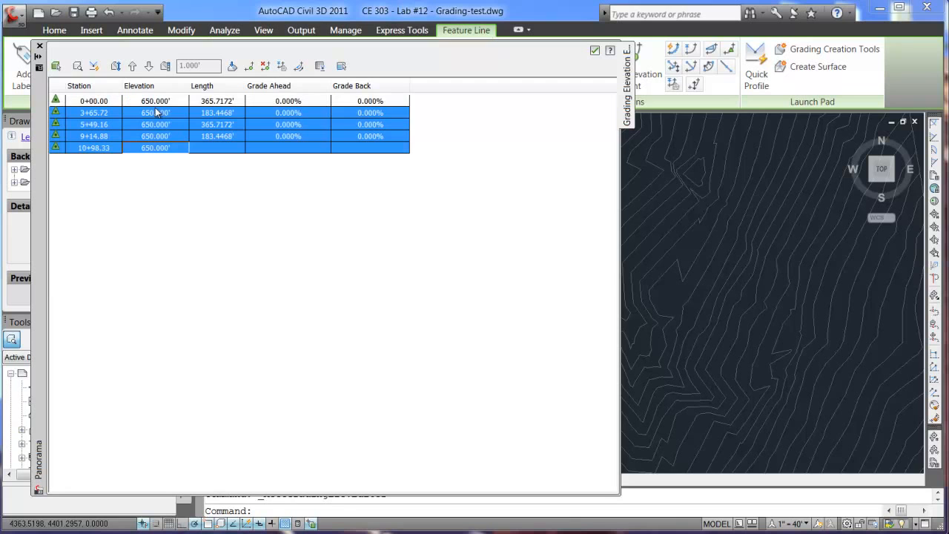
- Open the elevation of station 3+65.72 for individual editing, accept it at 650 ft, and close the elevation editor
click(173, 104)
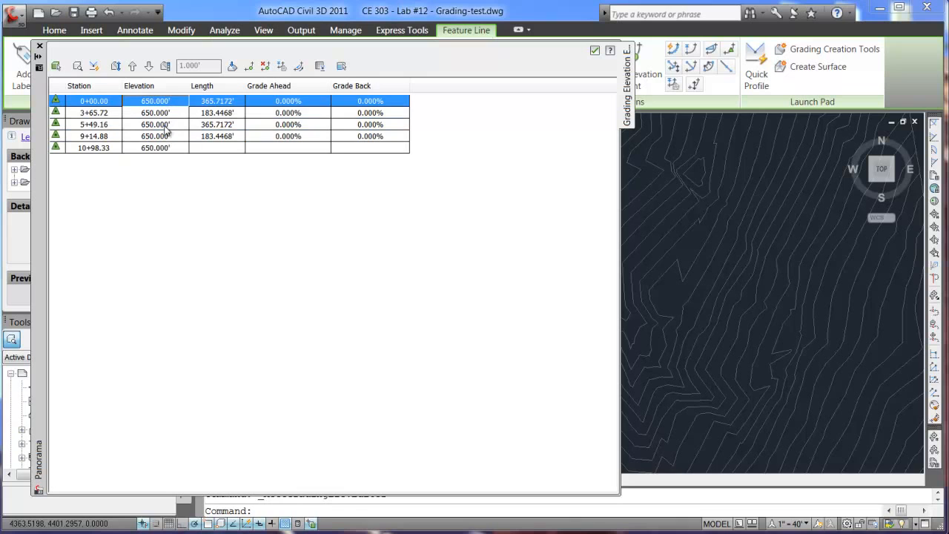
click(167, 113)
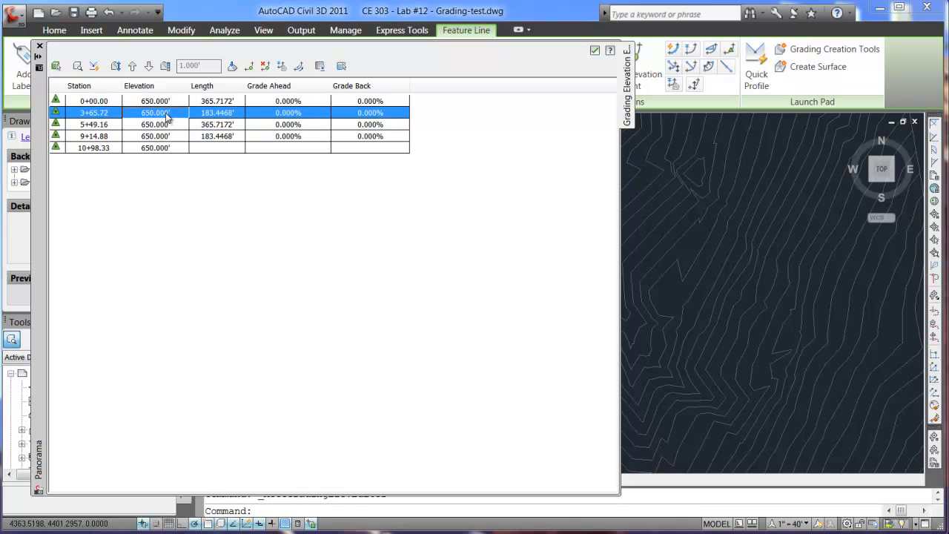
click(151, 113)
click(133, 116)
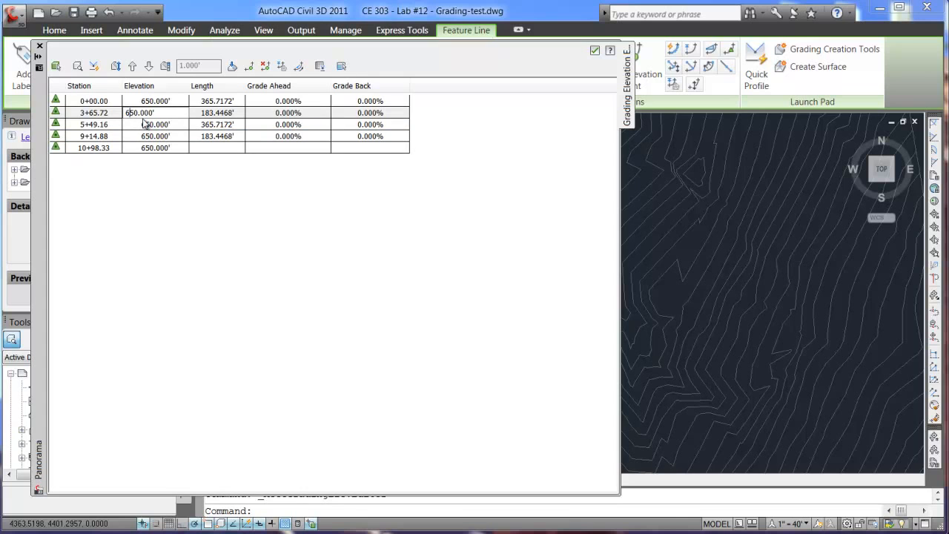
key(Return)
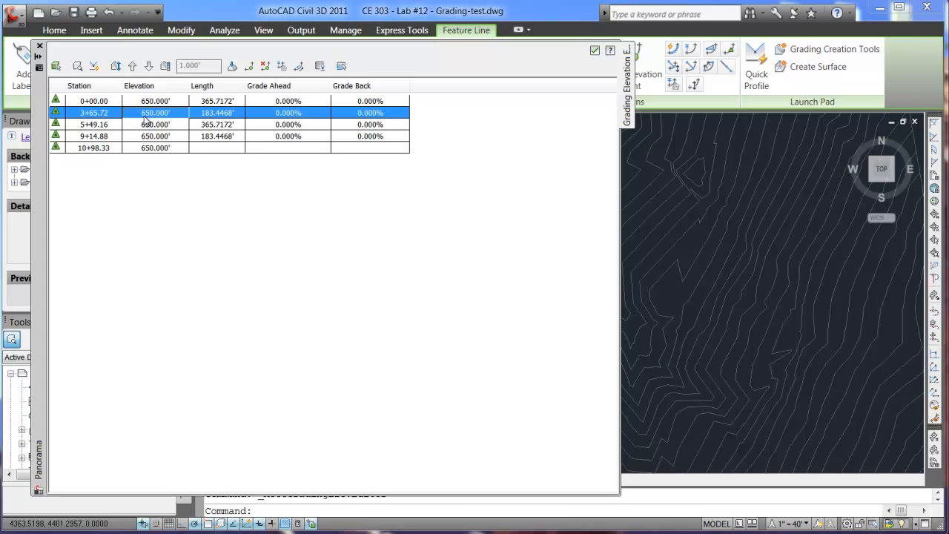
click(213, 147)
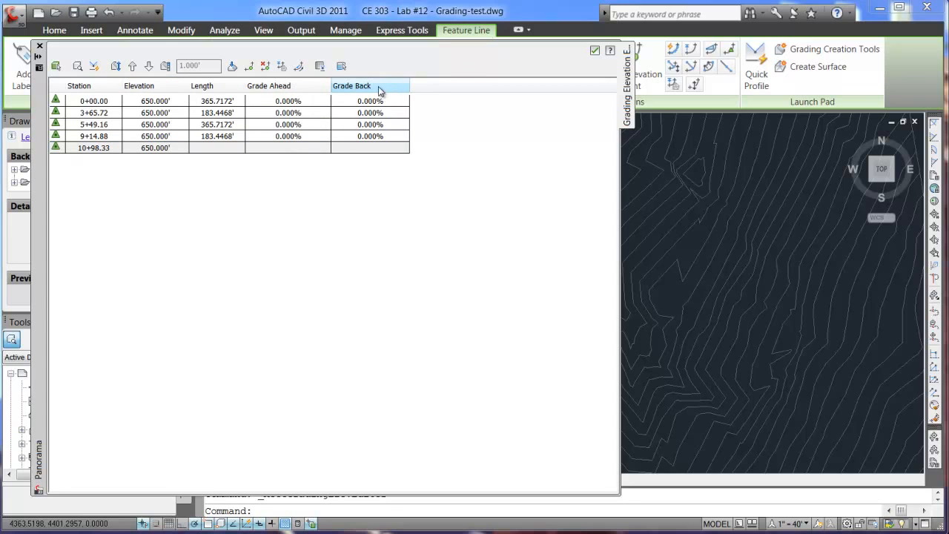
click(594, 49)
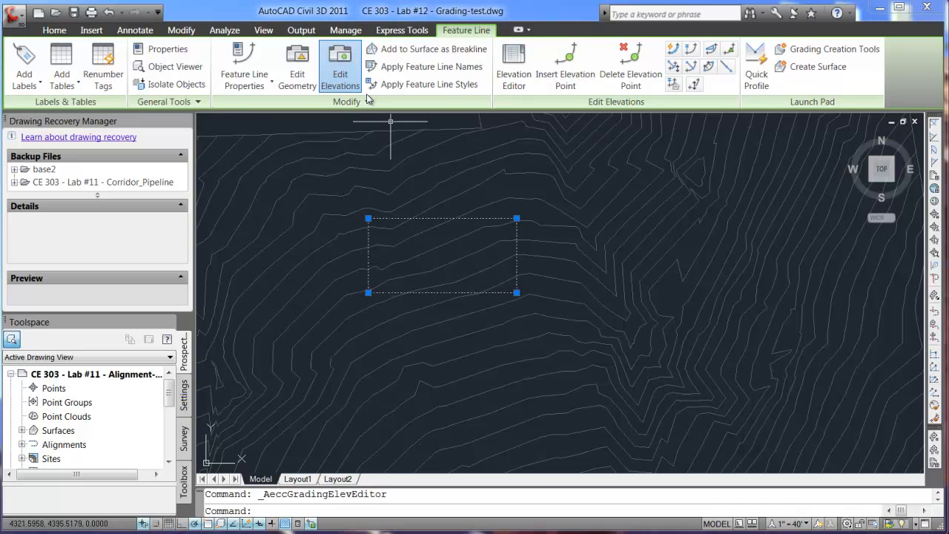
- Start a polyline south of the rectangular feature line with a horizontal segment about 355 ft long, ending below the rectangle's east side
click(55, 30)
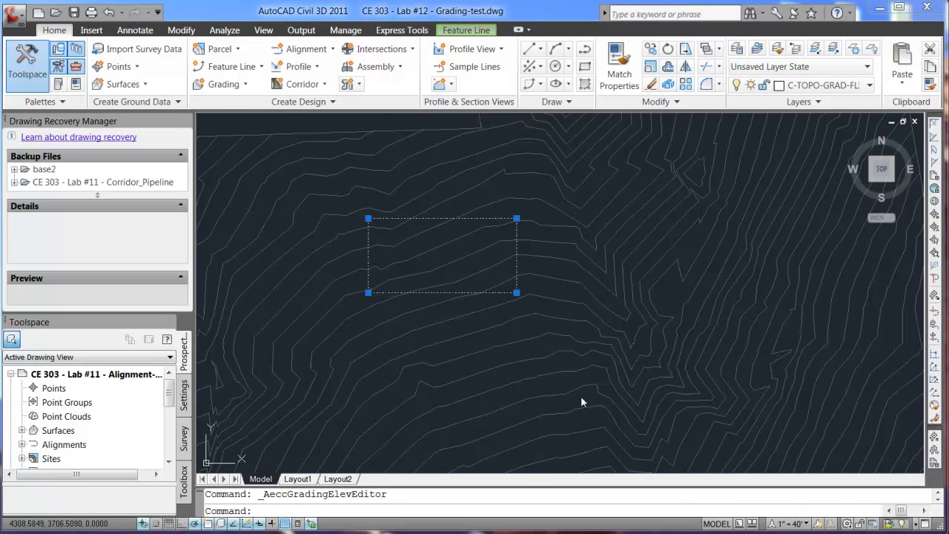
click(261, 69)
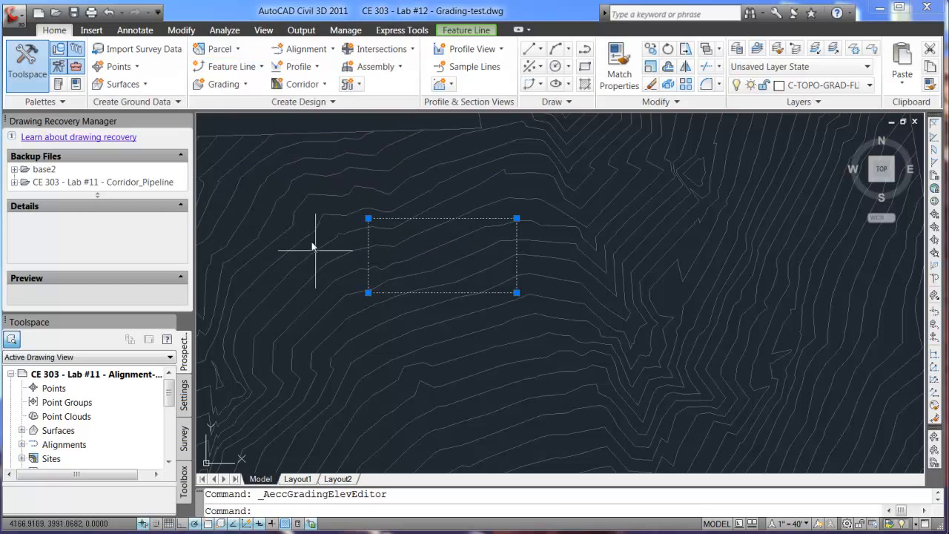
text(pl)
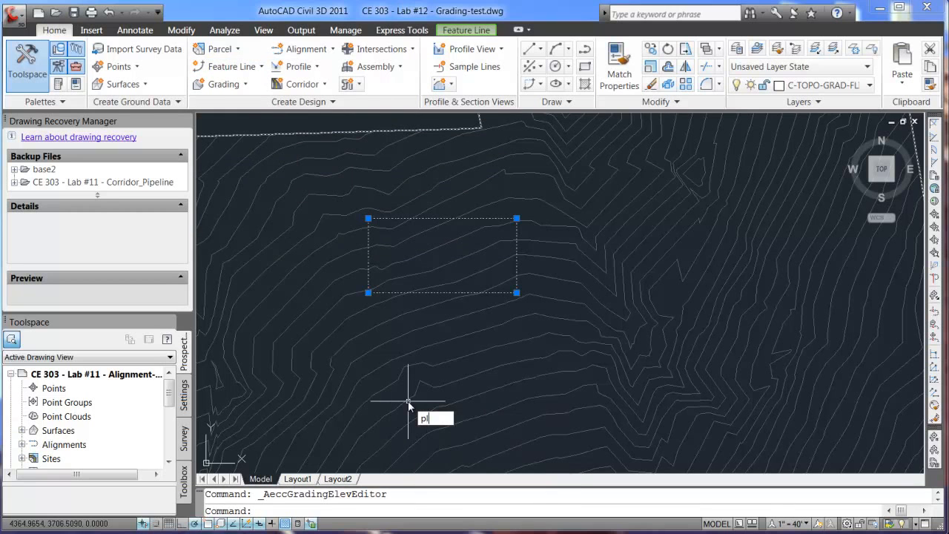
text(ine)
key(Return)
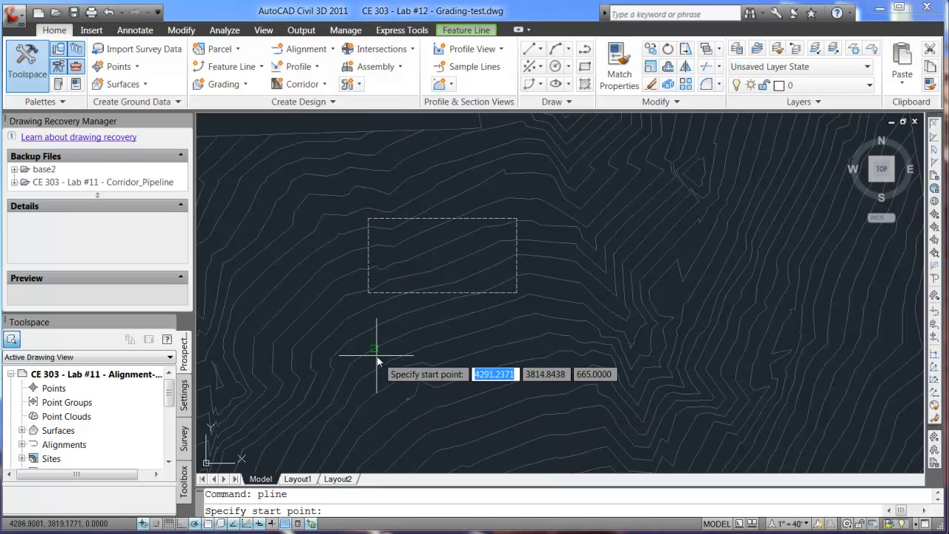
click(371, 342)
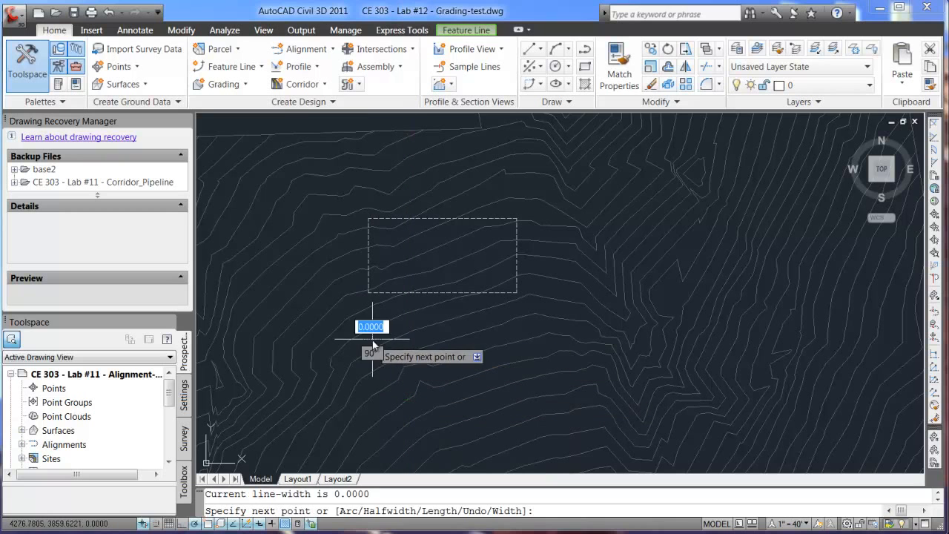
click(517, 339)
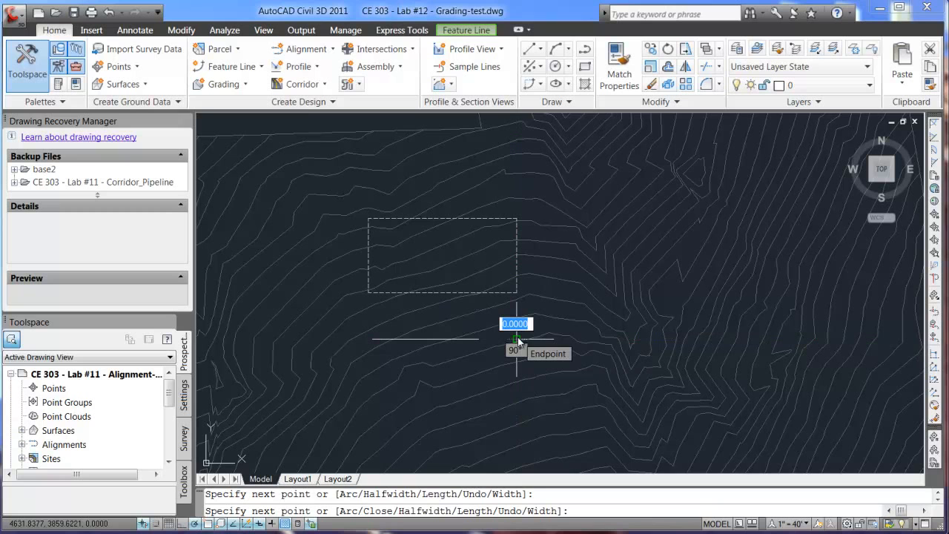
- Continue the polyline with a semicircular arc about 196 ft in diameter, curving south from the east end of the straight segment
text(arc)
key(Return)
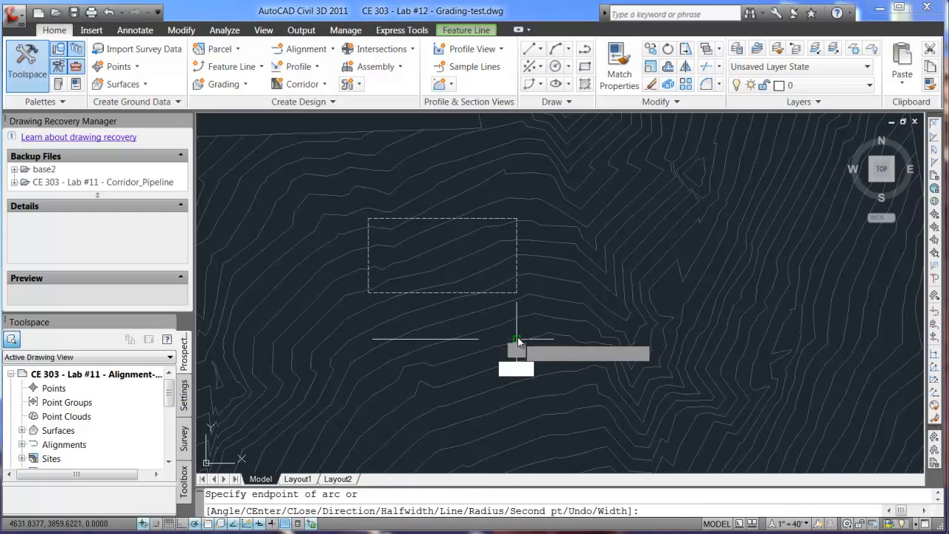
click(512, 419)
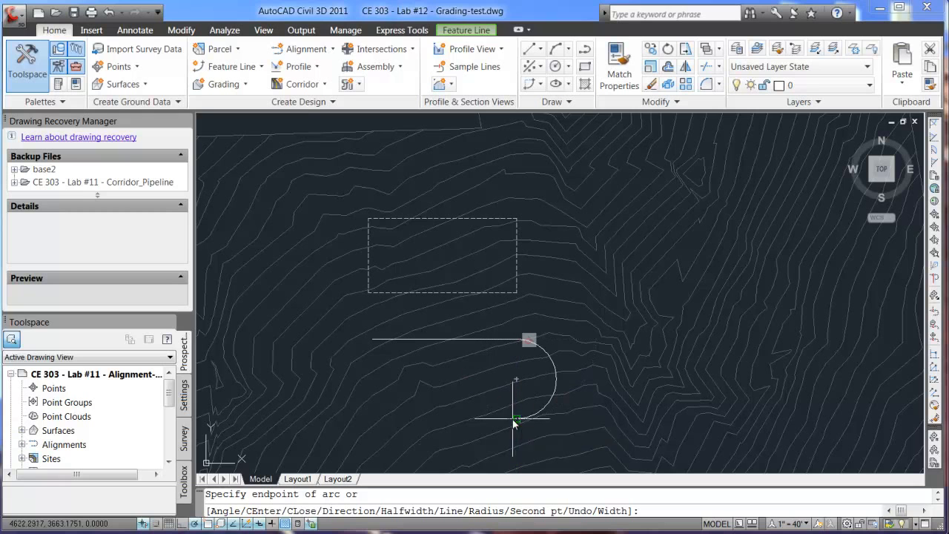
- Continue the polyline with a straight horizontal segment about 351 ft long, running west from the arc's lower end
text(pi)
text(line)
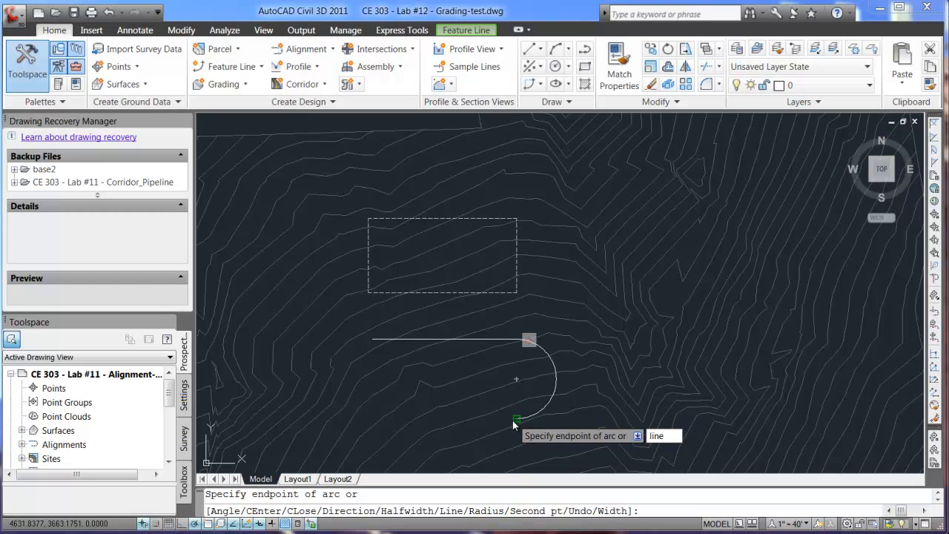
key(Return)
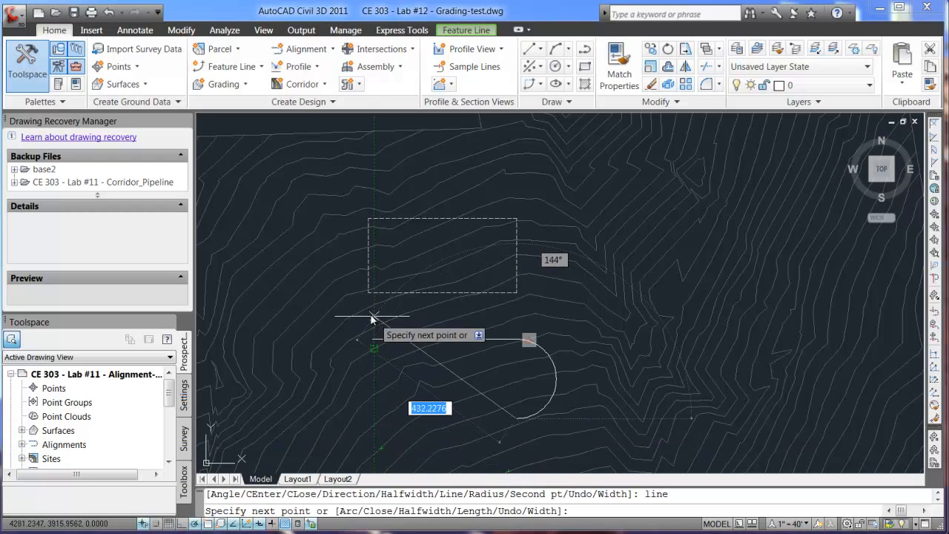
click(374, 419)
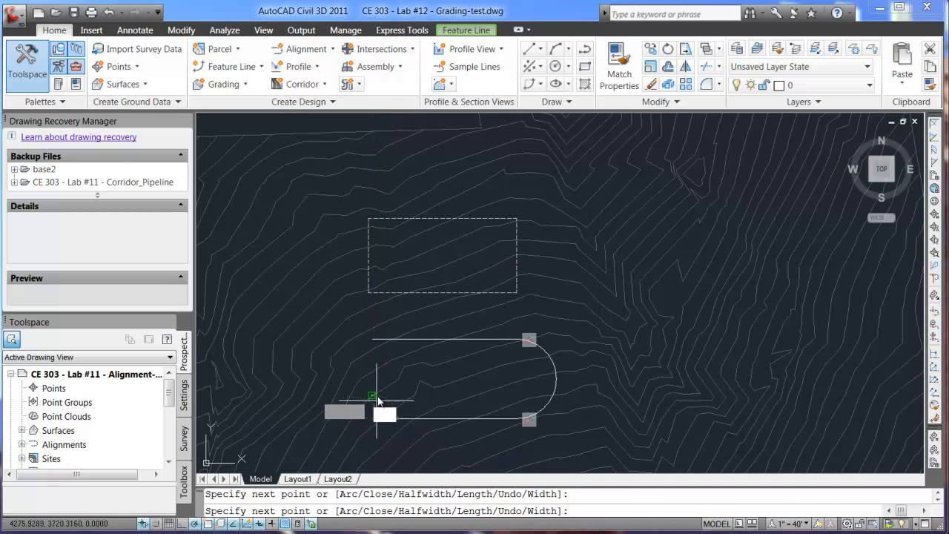
- Close the polyline's west end with a semicircular arc about 196 ft in diameter, ending at the start point, and finish the polyline
text(a)
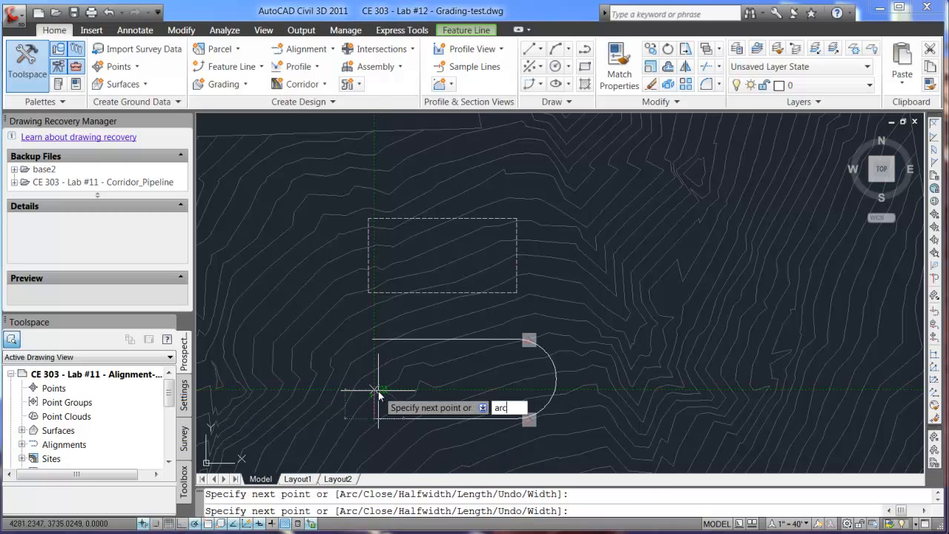
text(rc)
key(Return)
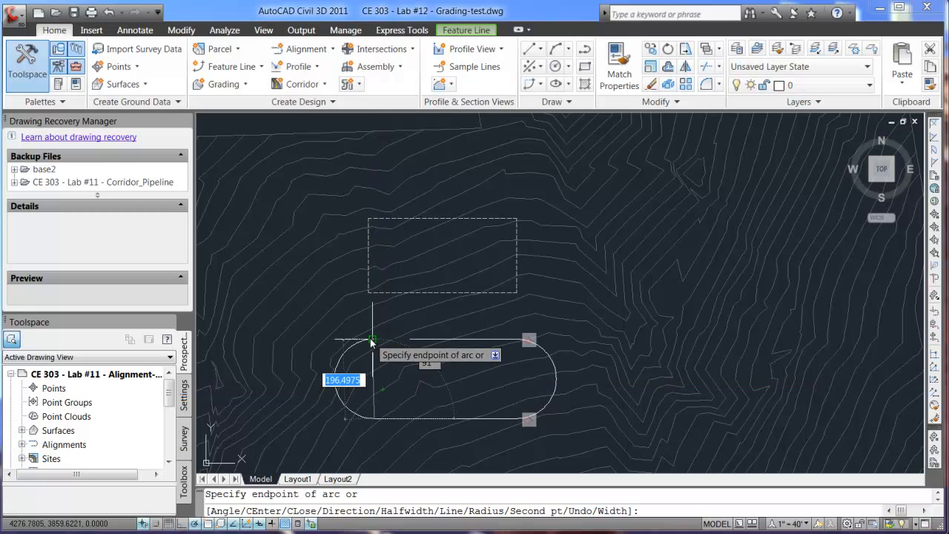
click(373, 340)
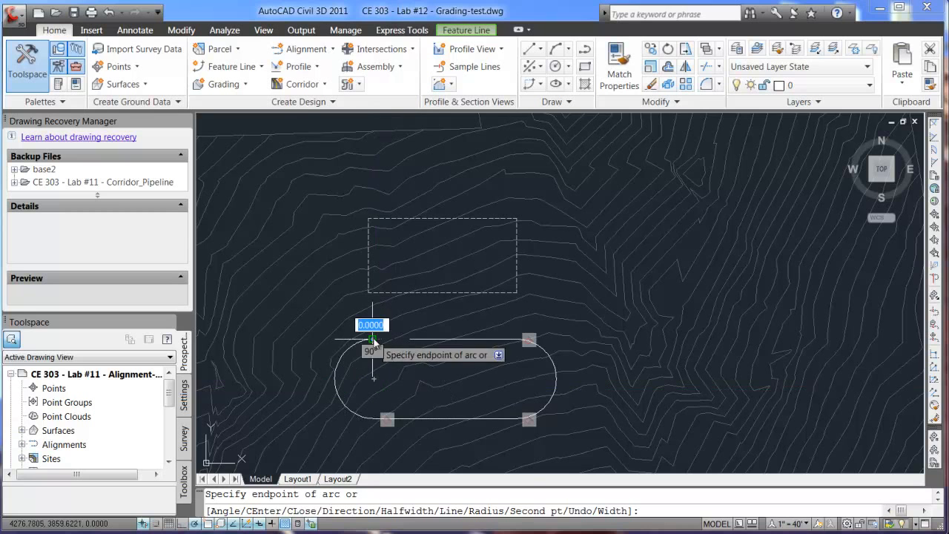
key(Escape)
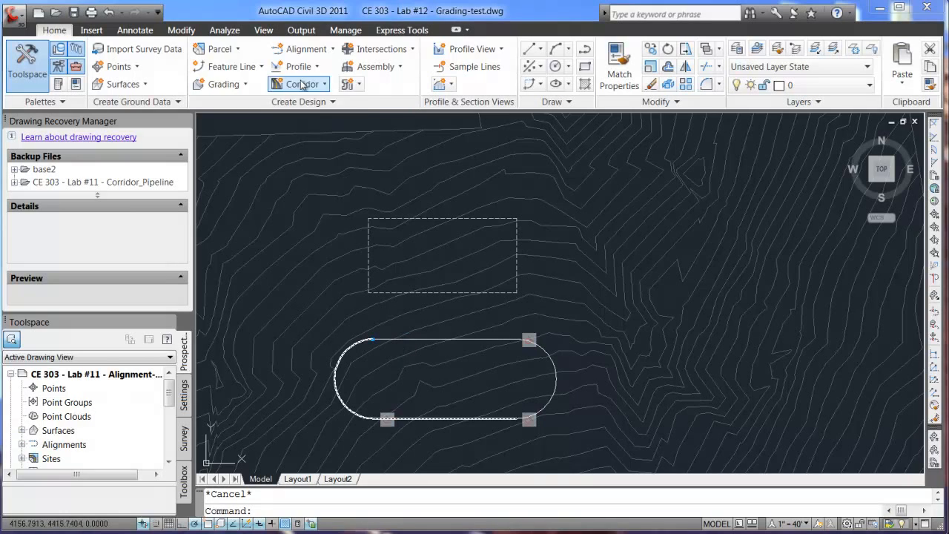
- Convert the slot-shaped polyline to a feature line in Site 1 on layer C-TOPO-GRAD-FLIN, erasing the existing entity and assigning elevations
click(262, 66)
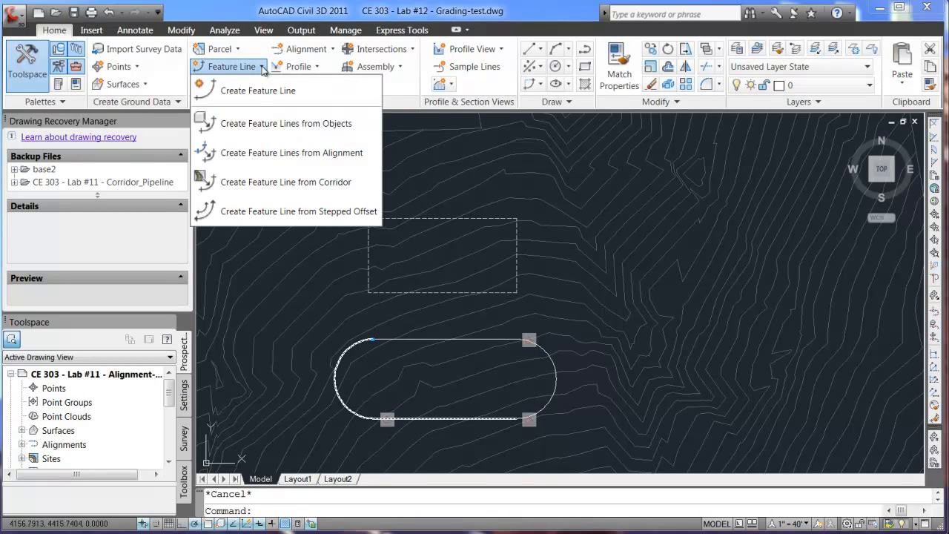
click(261, 124)
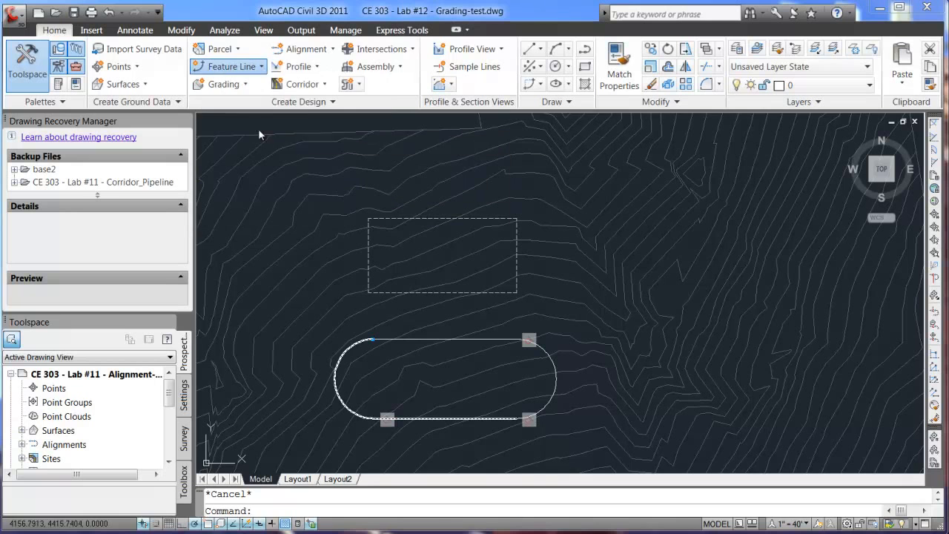
click(407, 338)
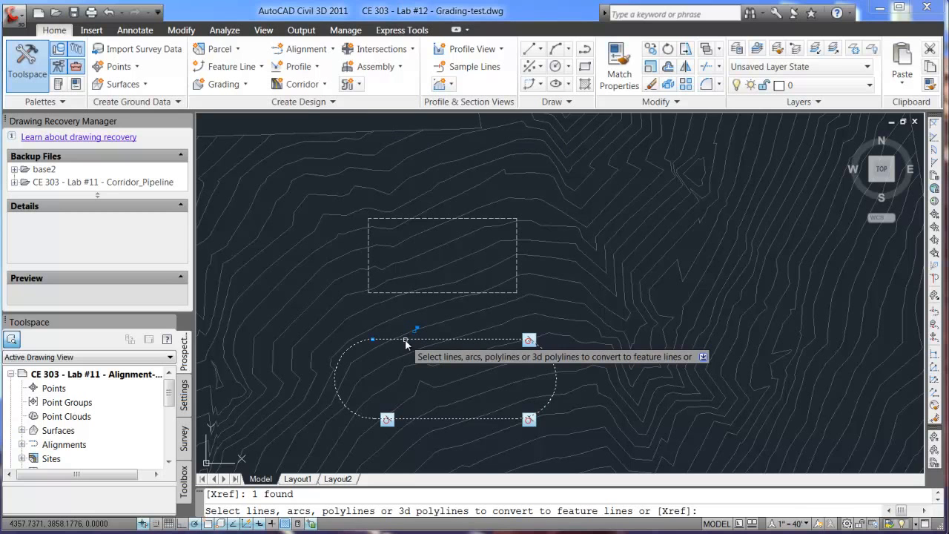
key(Return)
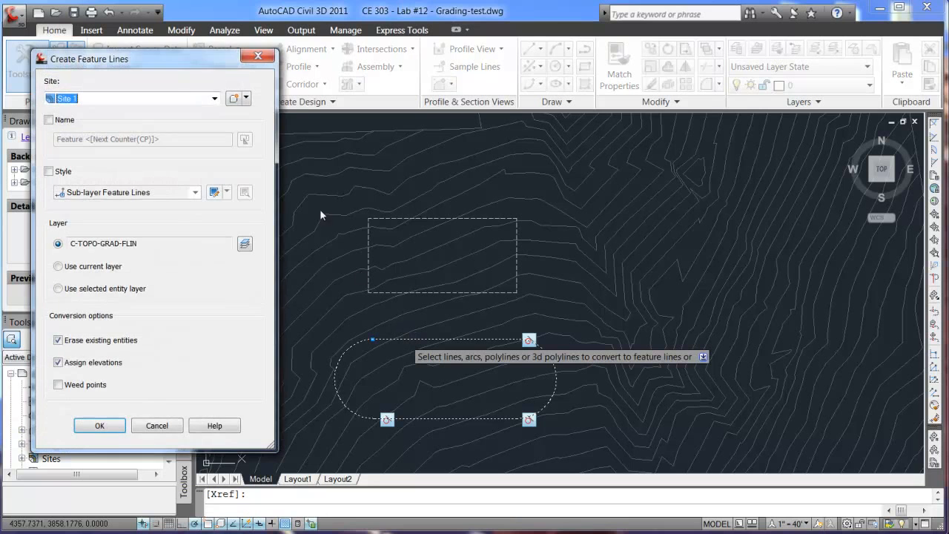
drag(180, 68, 191, 73)
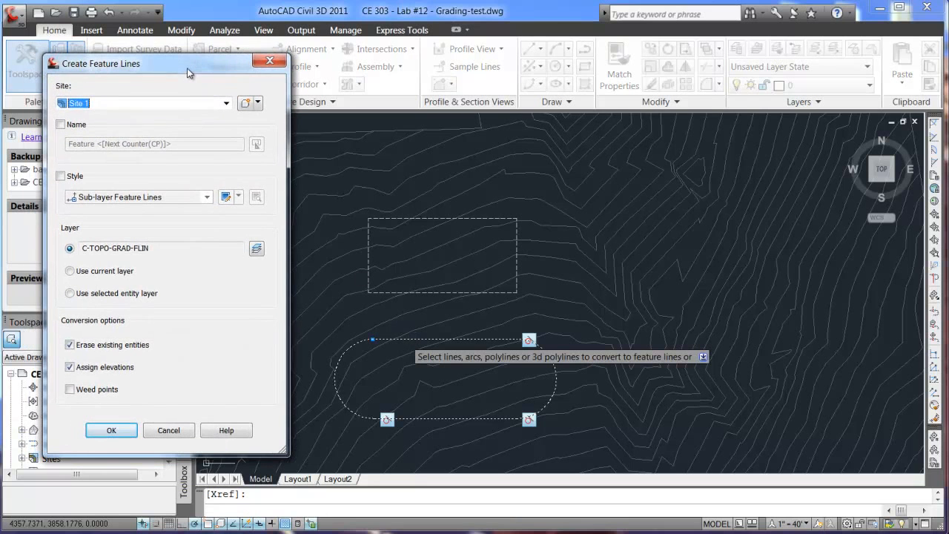
click(71, 345)
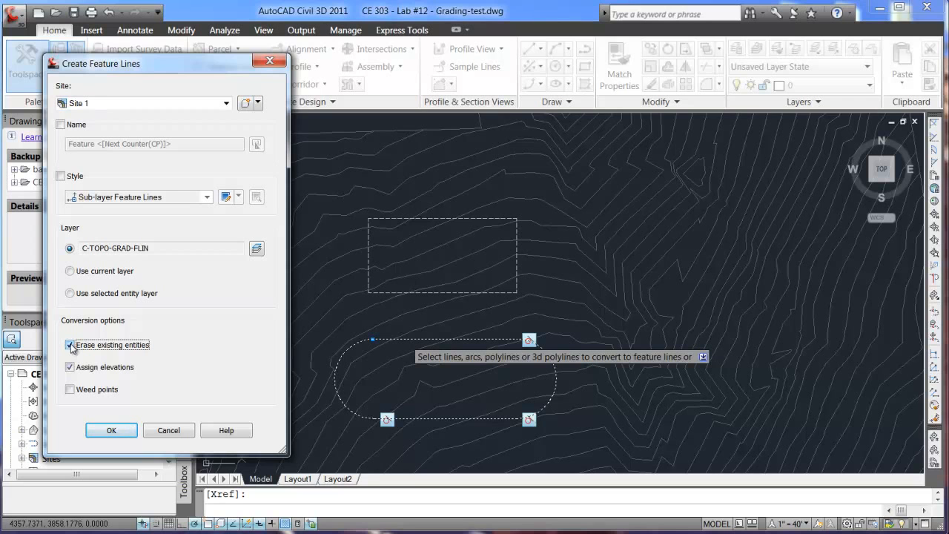
click(71, 367)
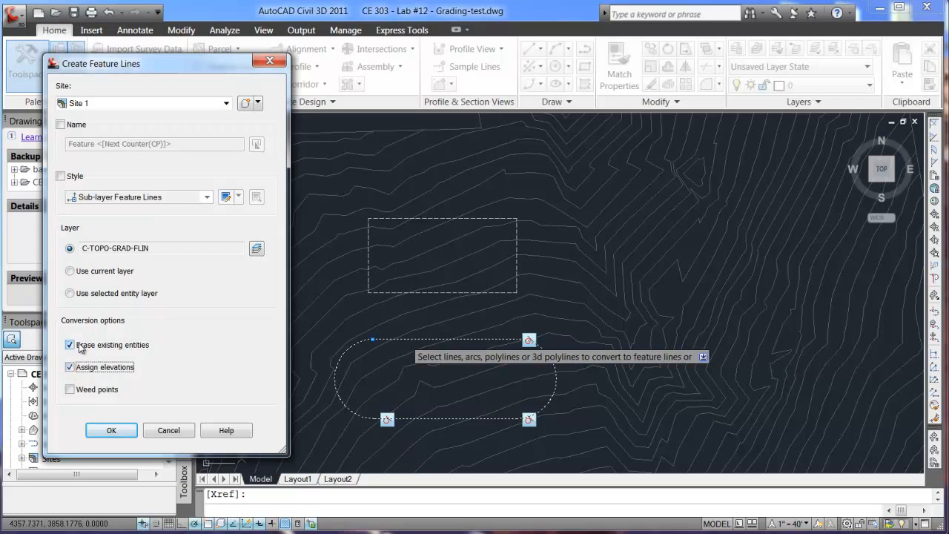
click(128, 429)
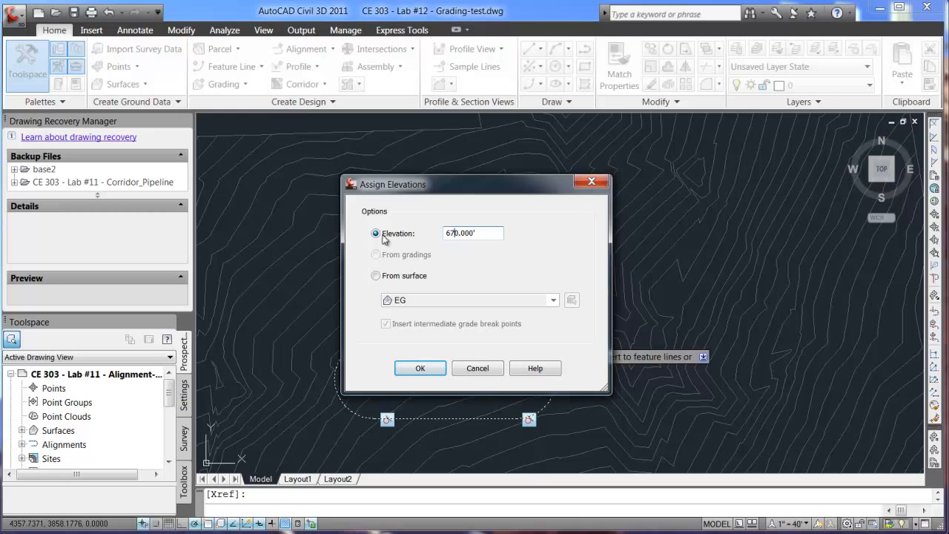
- Assign a fixed elevation of 670 ft to the new feature line instead of elevations from the EG surface
click(376, 276)
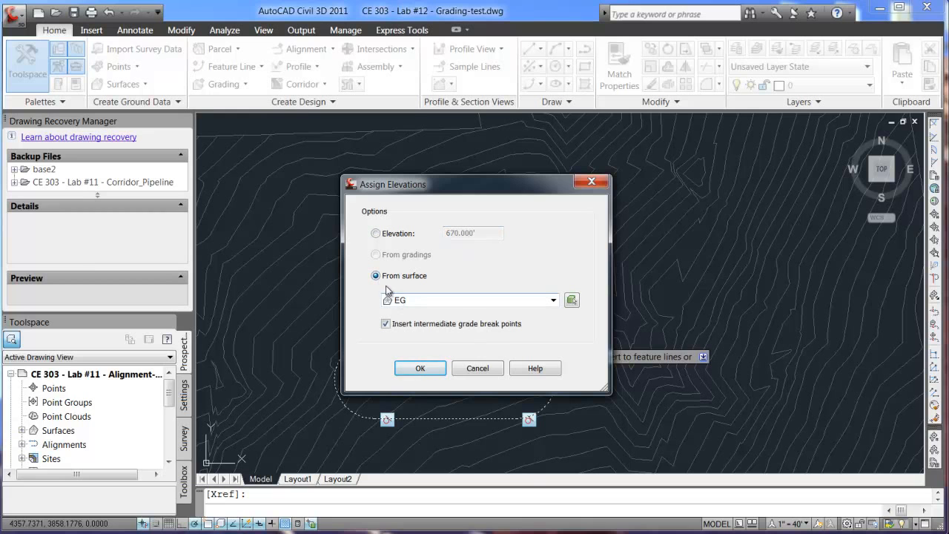
click(376, 234)
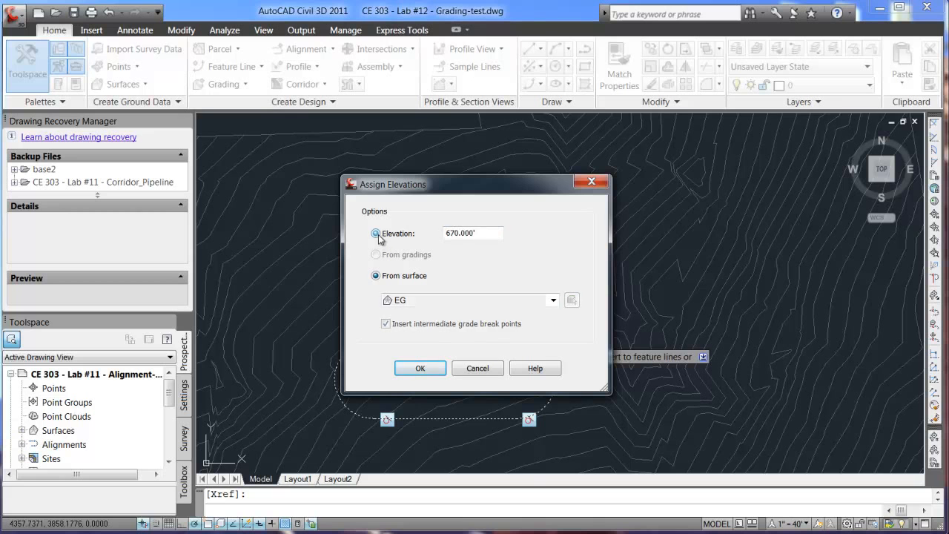
click(421, 367)
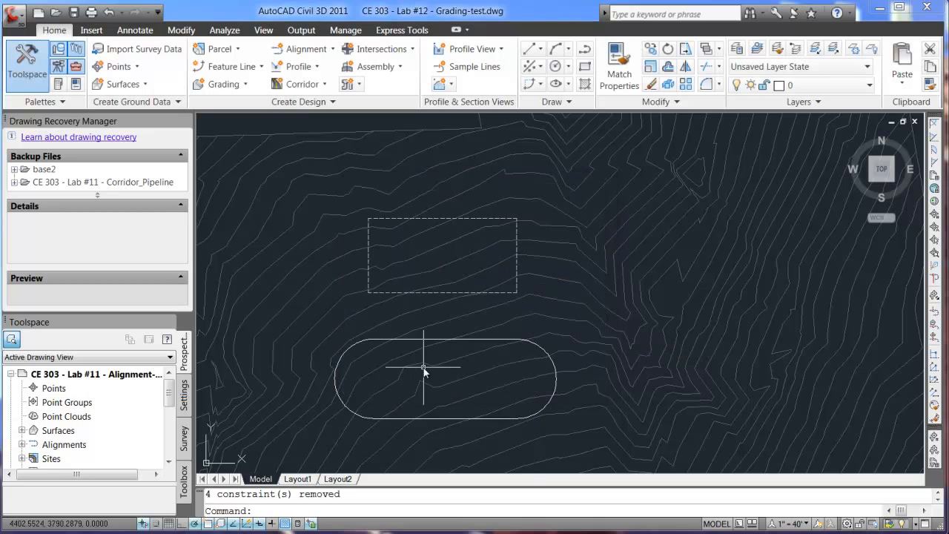
- Check the station elevations and grades of the slot-shaped feature line in the elevation editor, close it and deselect the line
click(477, 339)
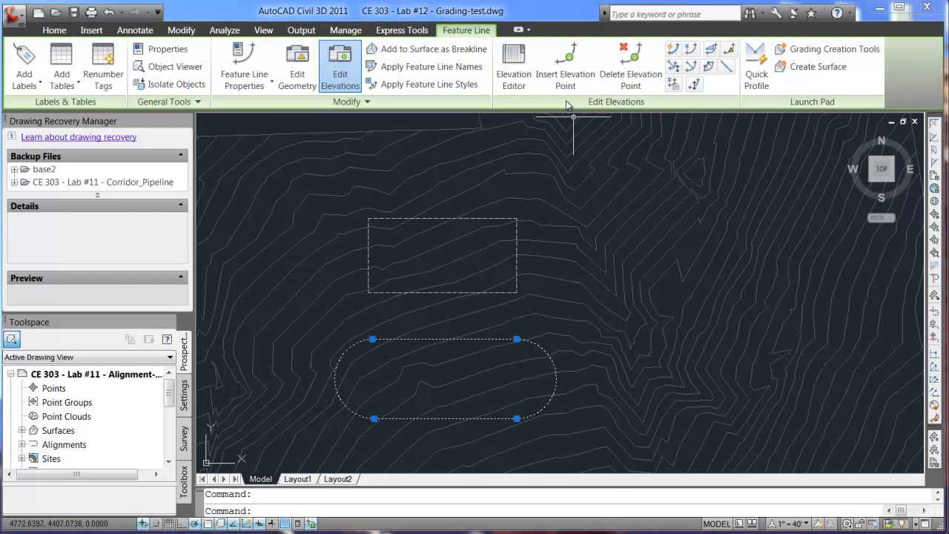
click(515, 72)
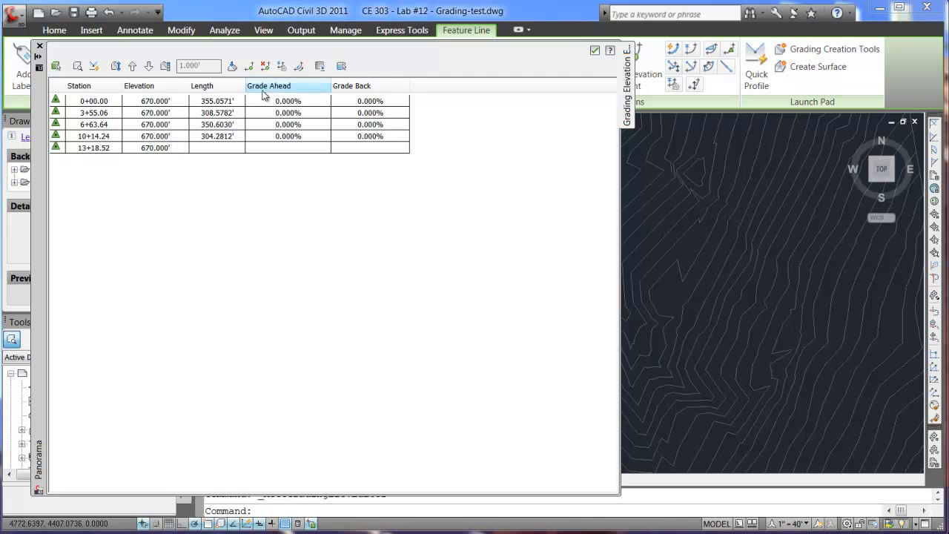
click(596, 51)
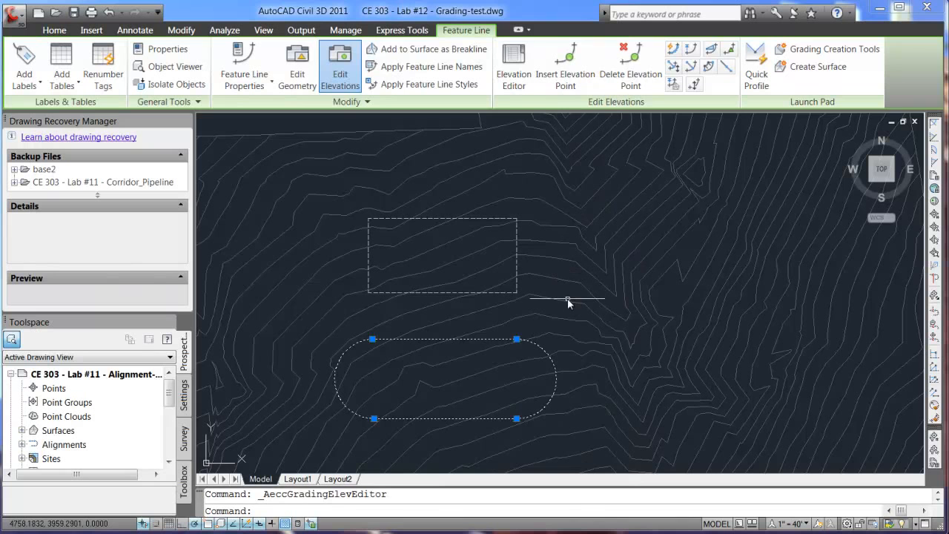
key(Escape)
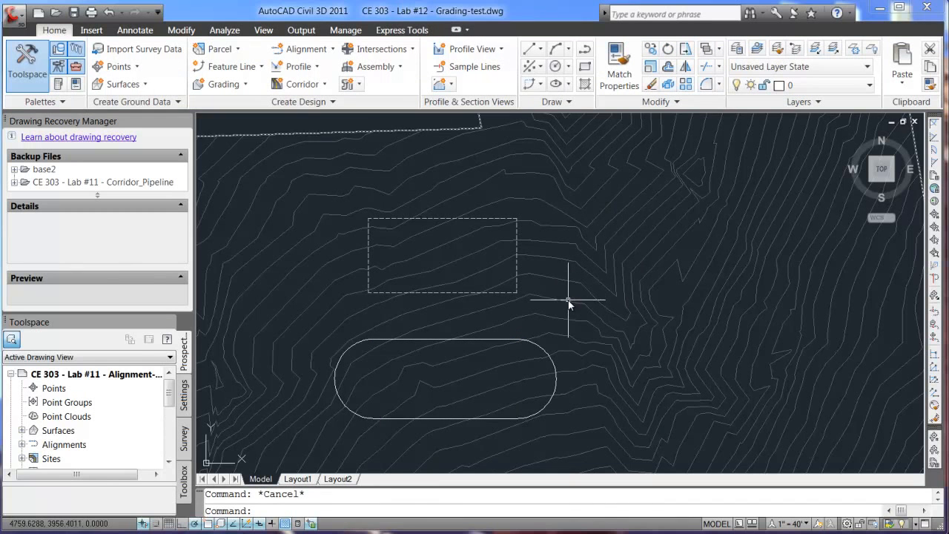